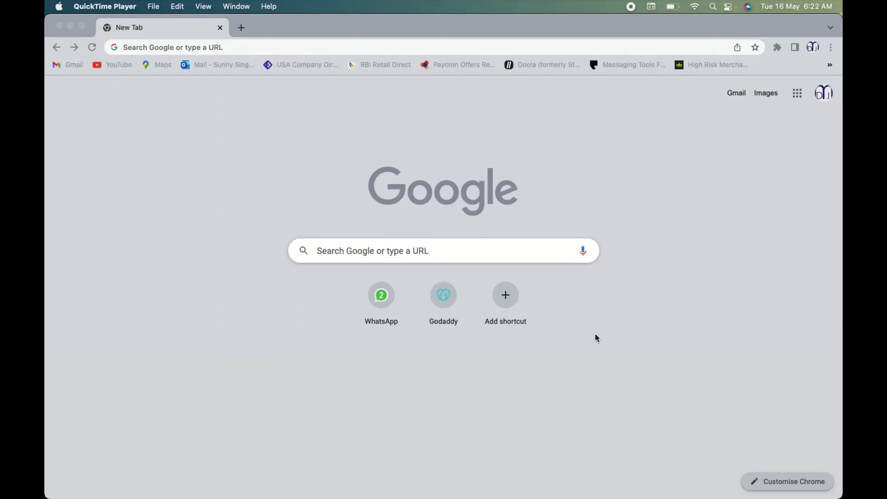
- Go to the GoDaddy site and bring up the My Products list from the account menu
left_click(443, 299)
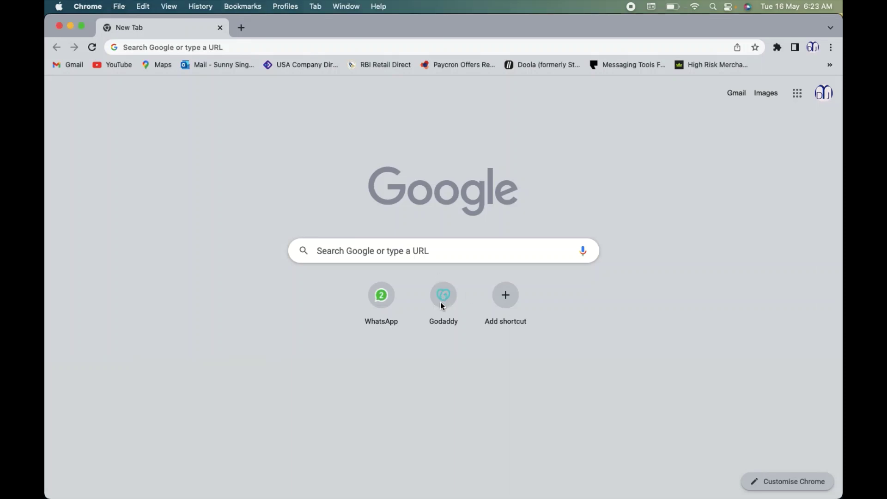
left_click(440, 300)
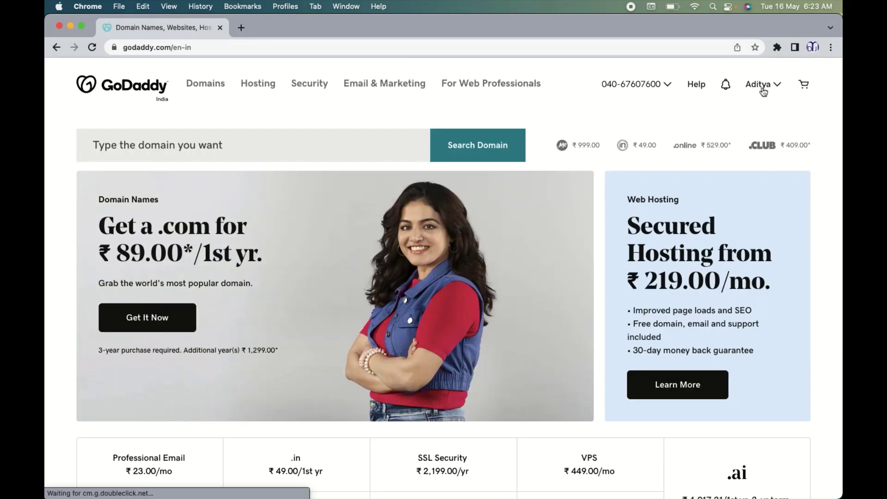
left_click(762, 84)
left_click(641, 192)
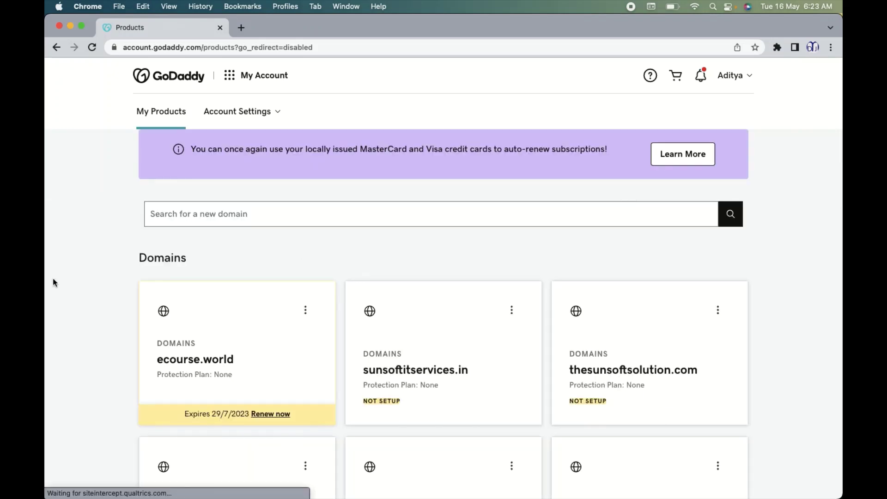
scroll(56, 295, "down", 10)
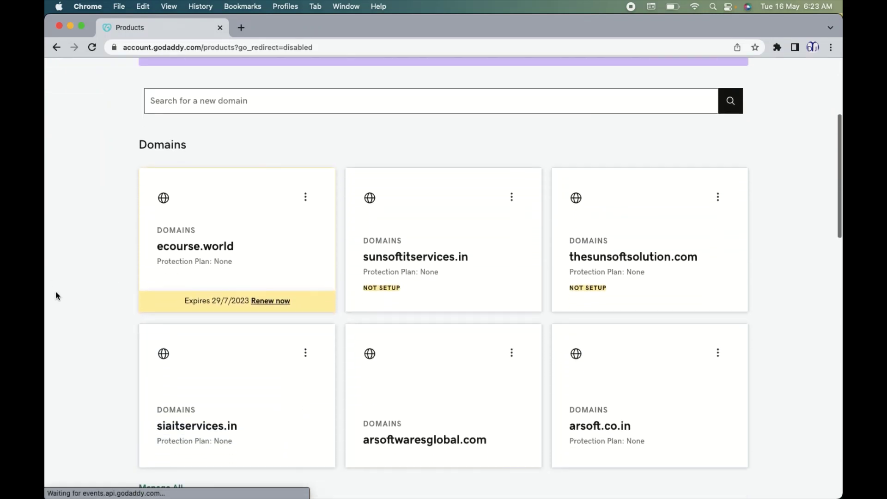
scroll(55, 296, "down", 5)
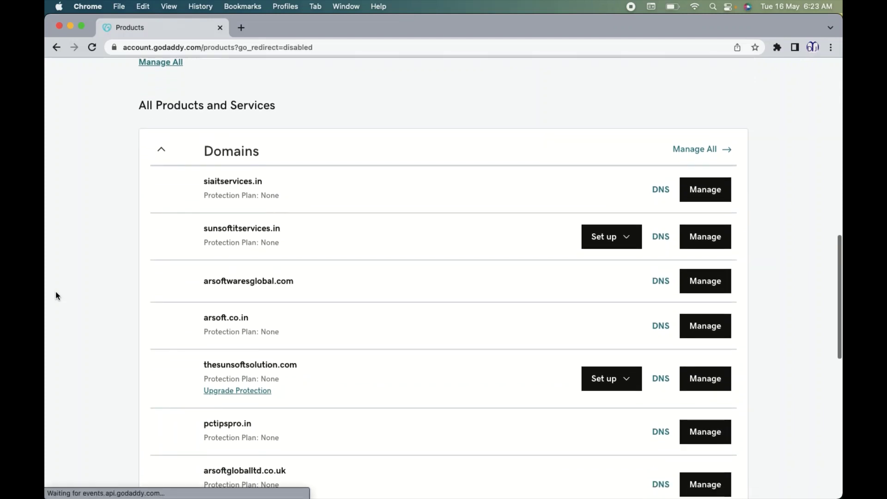
scroll(55, 295, "down", 5)
scroll(56, 295, "down", 5)
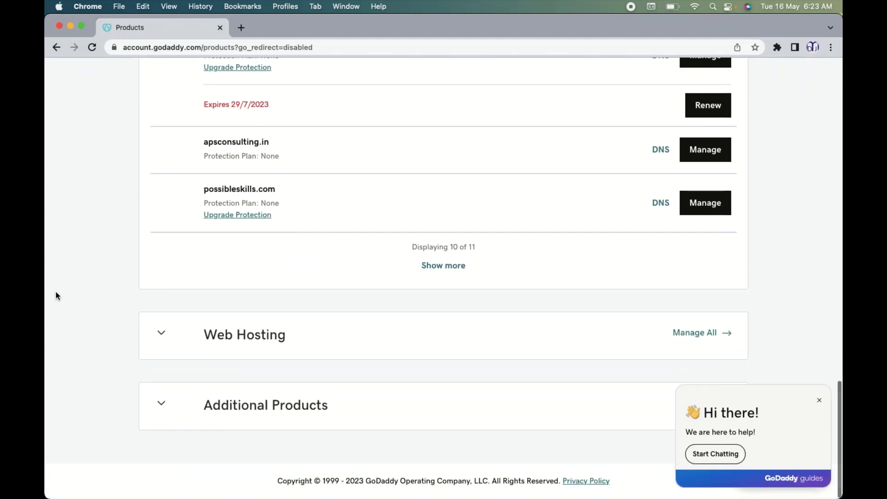
- Manage the Deluxe Linux Hosting plan under Web Hosting for realofficeco.com
left_click(161, 338)
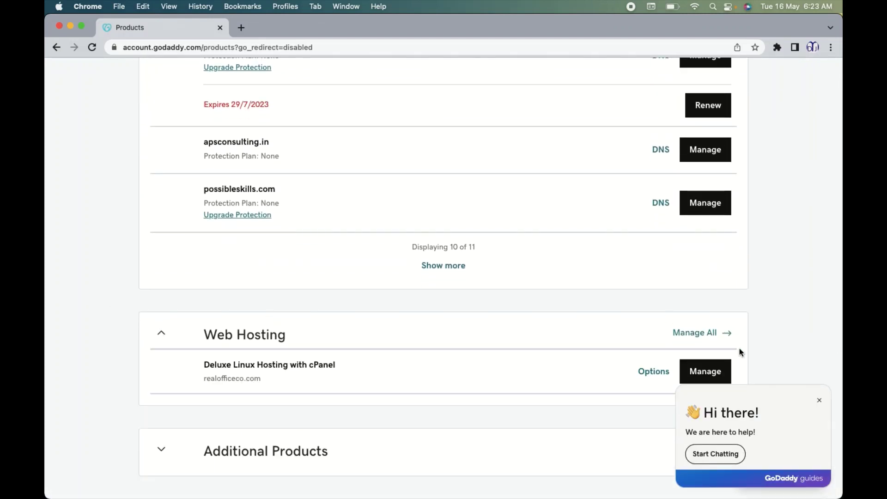
left_click(705, 371)
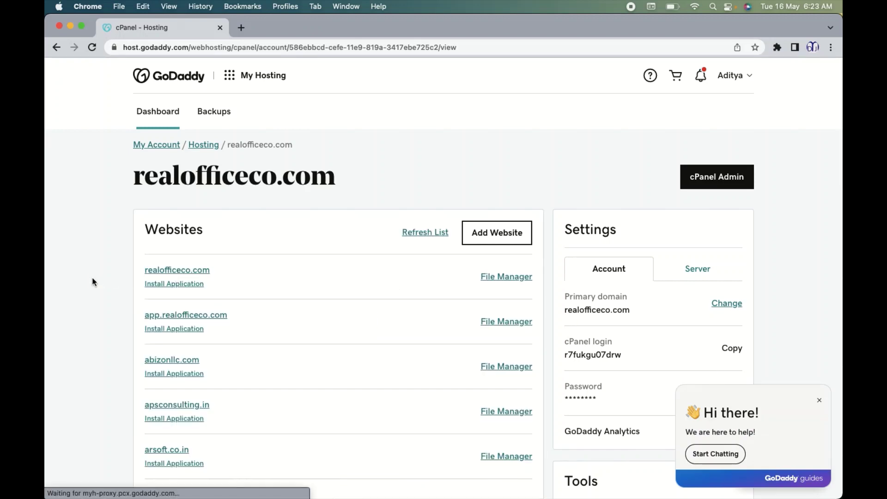
scroll(93, 282, "down", 5)
scroll(92, 281, "down", 5)
scroll(93, 282, "down", 2)
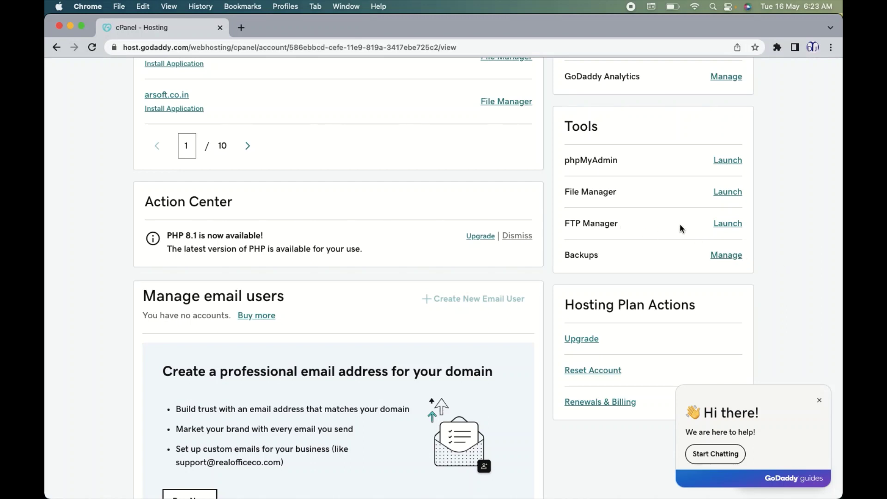
- Launch the FTP Manager tool, bringing up cPanel's FTP Accounts page in a new tab
left_click(726, 225)
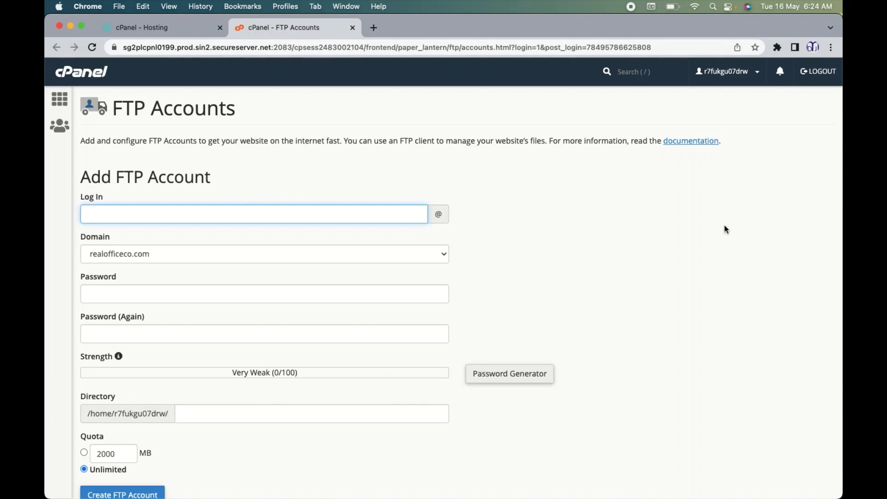
- Enter the FTP login name access, dismissing autofill and correcting a typo
left_click(313, 219)
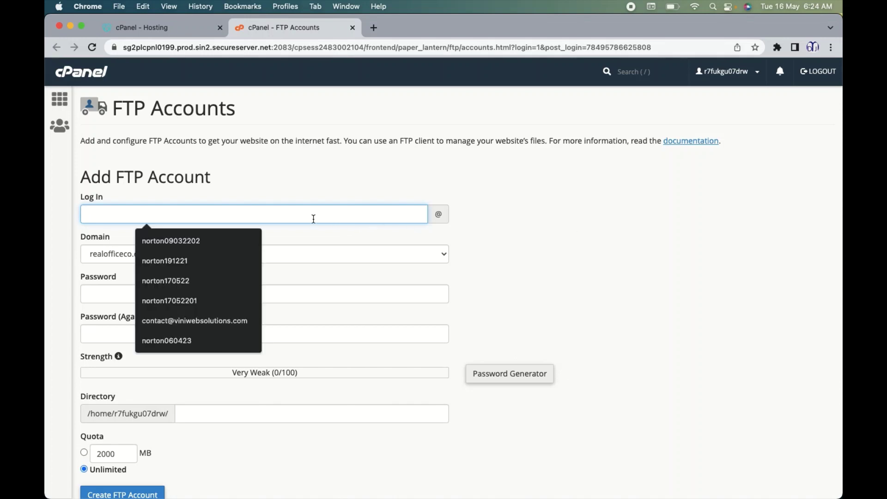
left_click(411, 166)
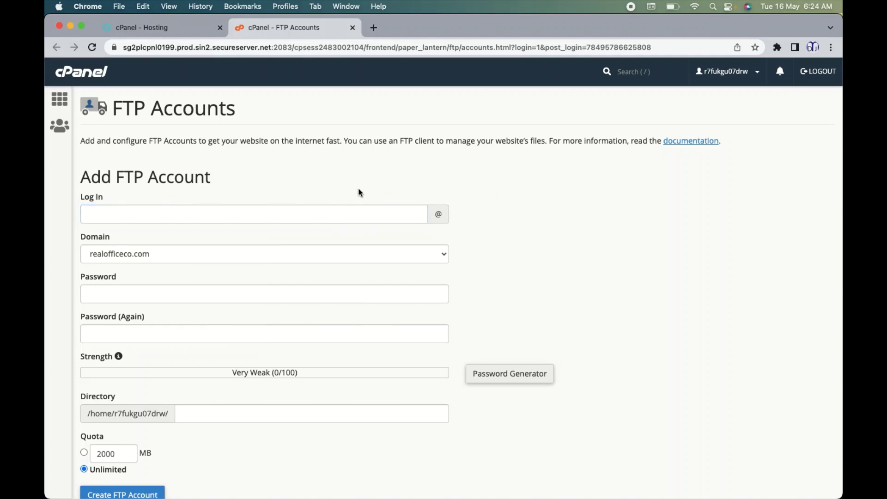
left_click(331, 211)
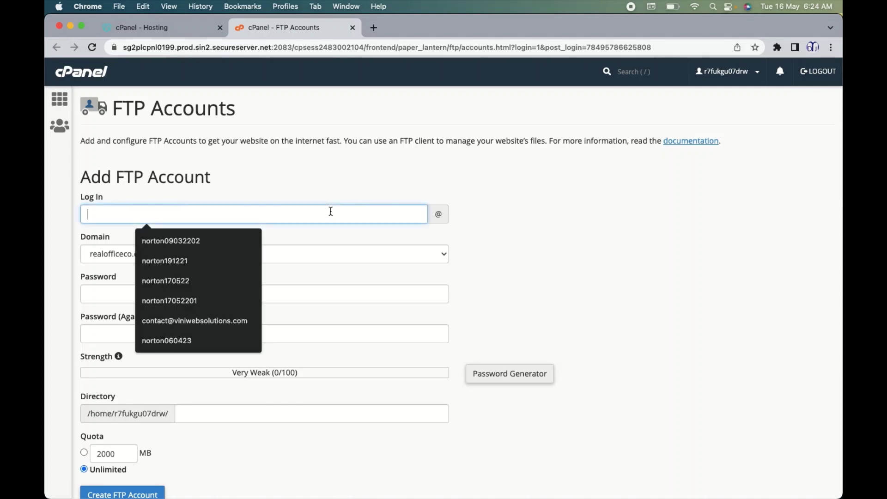
type("access")
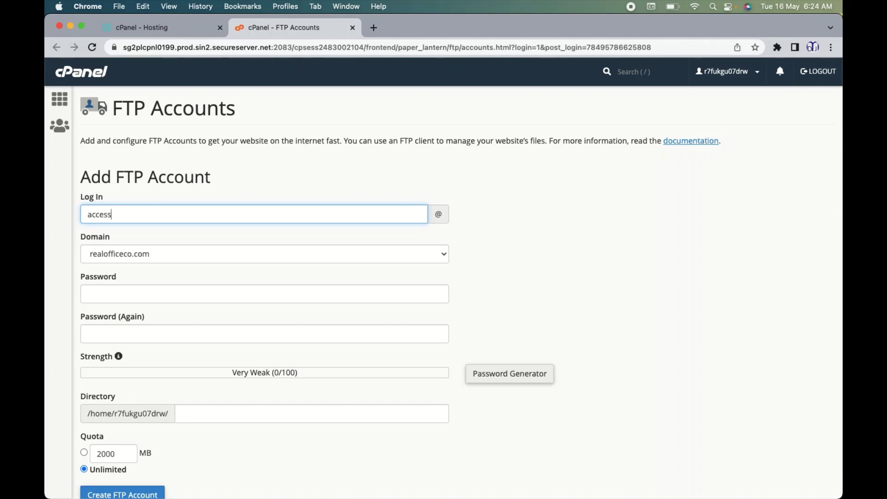
- Choose arsoft.co.in as the account's domain and begin the password
left_click(358, 257)
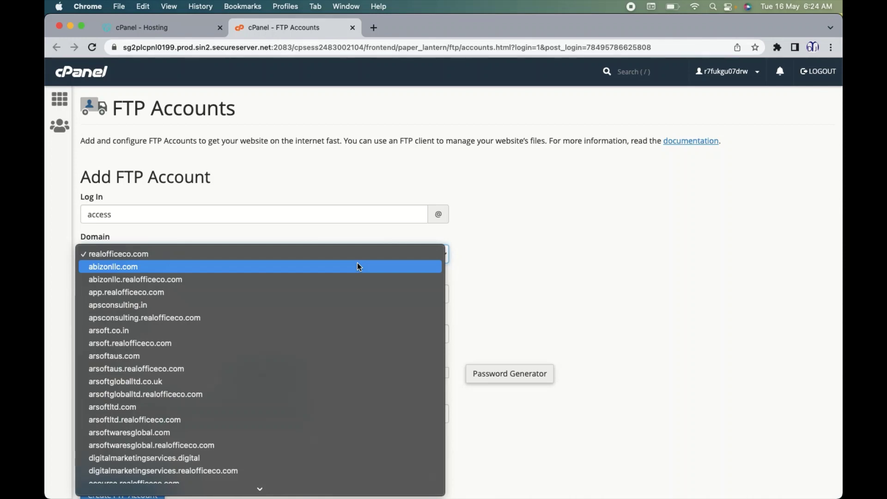
left_click(132, 332)
left_click(157, 299)
type("••••••")
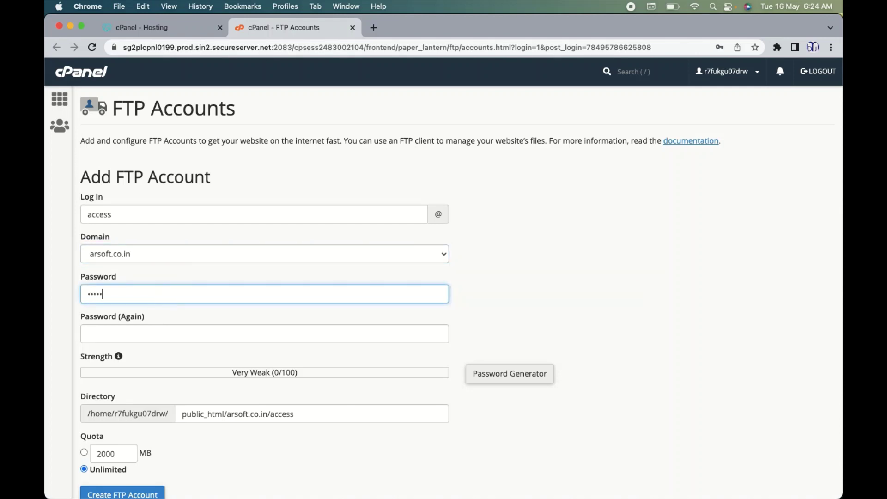
type("••••")
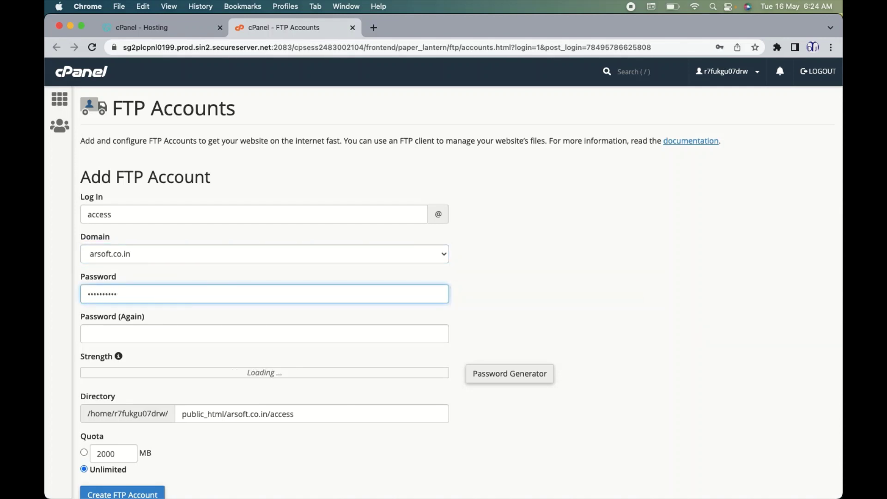
- Complete the password and its confirmation, reaching Strong (78/100) strength
left_click(491, 302)
scroll(492, 302, "down", 5)
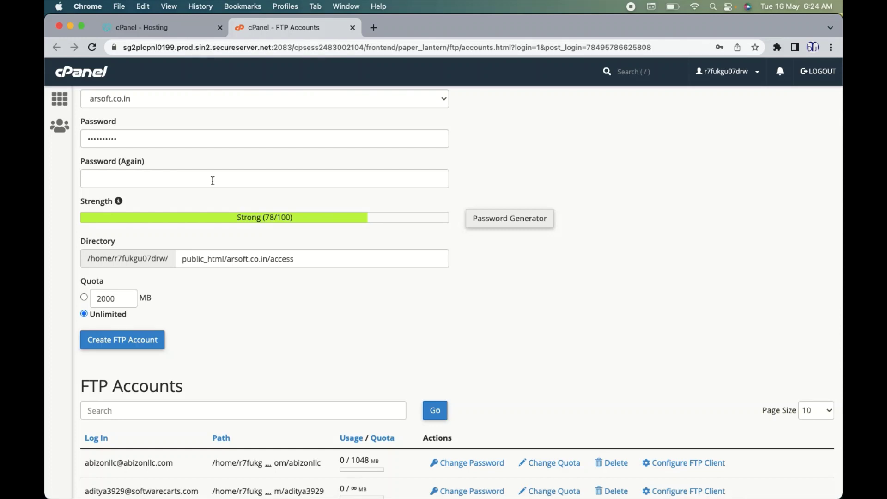
left_click(212, 180)
type("••••••••••")
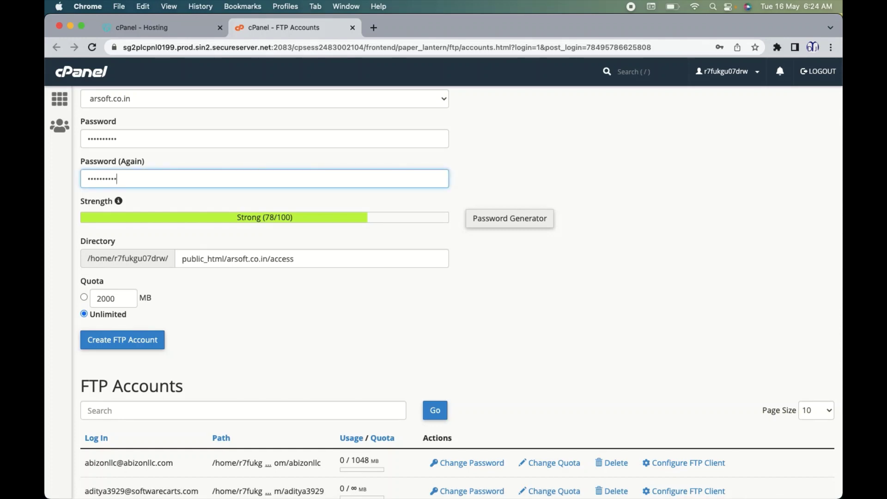
left_click(309, 329)
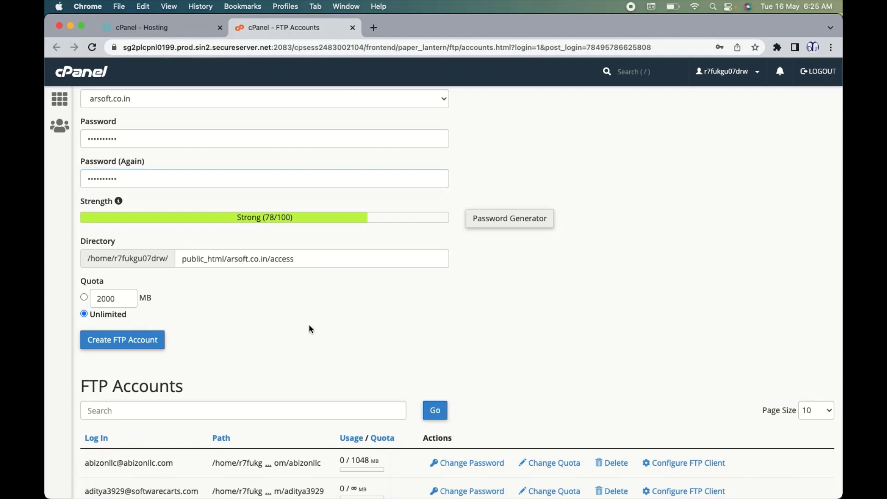
scroll(310, 328, "up", 6)
scroll(309, 328, "up", 4)
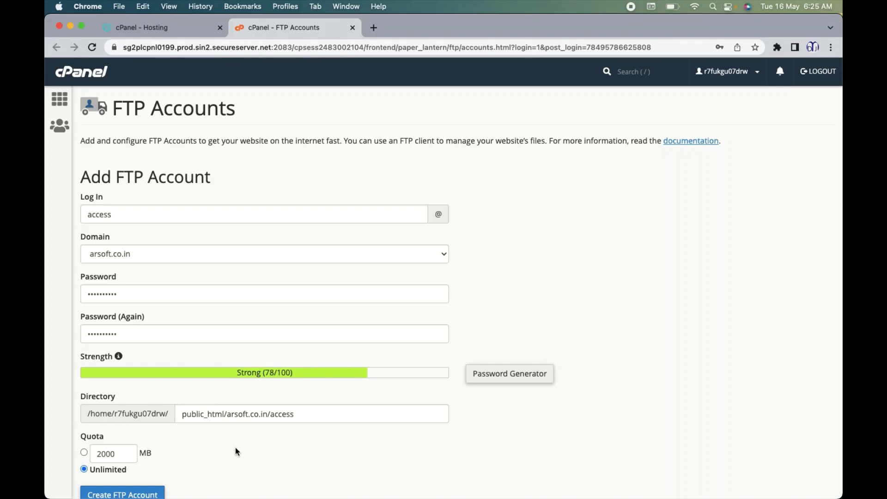
scroll(235, 448, "down", 2)
scroll(235, 448, "down", 3)
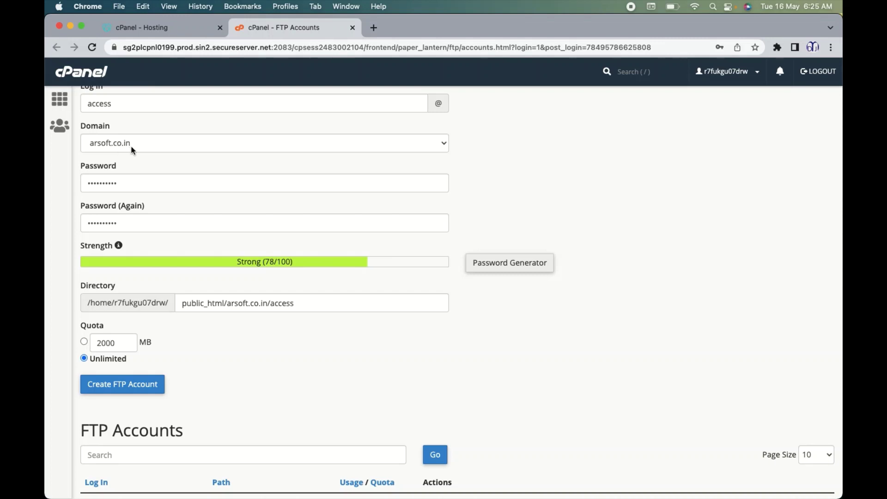
- Review the directory path public_html/arsoft.co.in/access, highlighting the arsoft.co.in/access part
left_click(119, 108)
left_click(511, 185)
left_click(306, 301)
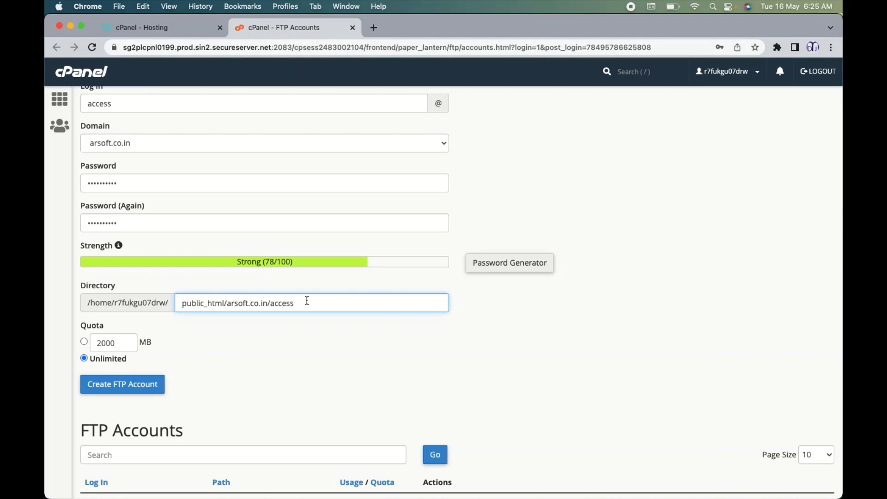
left_click_drag(302, 303, 182, 303)
left_click(196, 352)
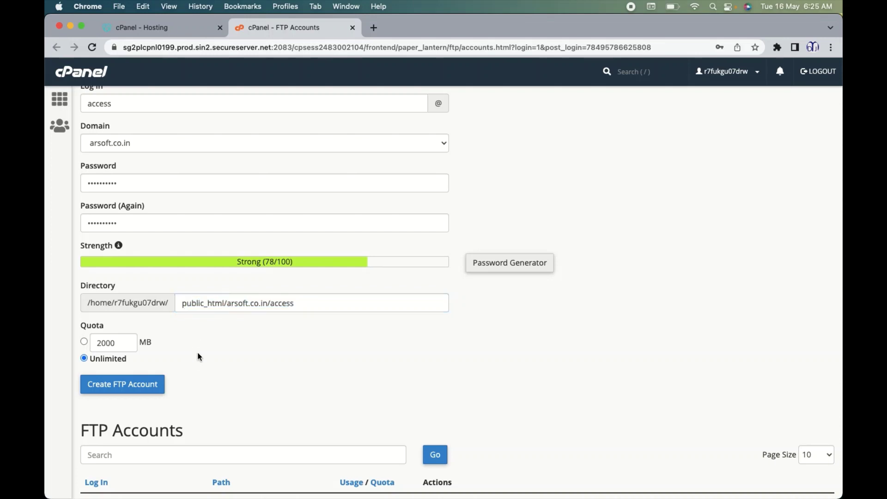
left_click(229, 304)
left_click_drag(229, 303, 302, 303)
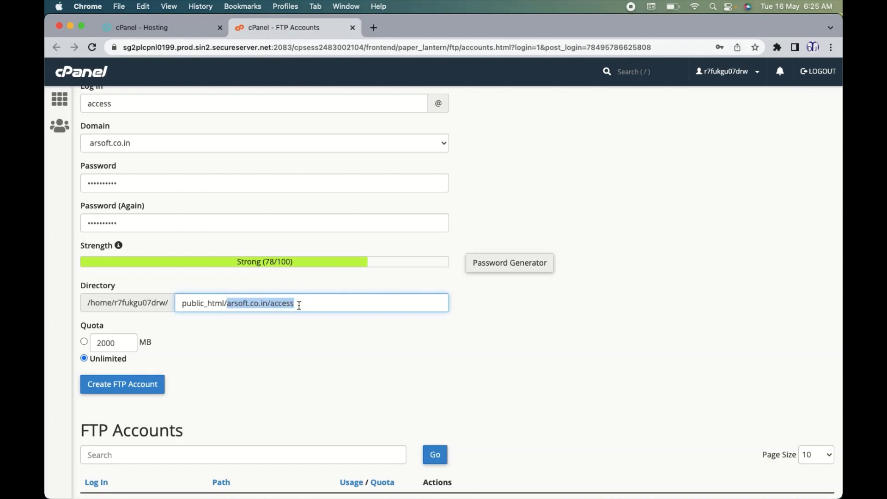
left_click(298, 330)
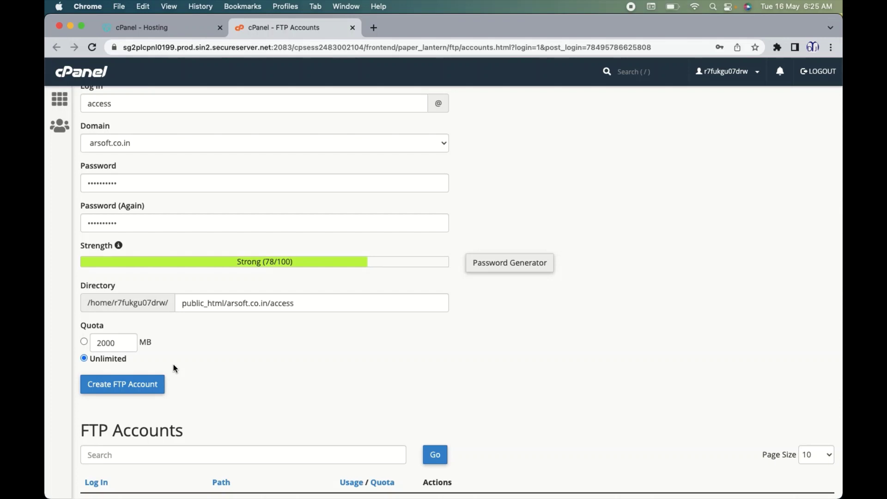
- Clear the 2000 MB quota, make it Unlimited and create the FTP account access
left_click(83, 341)
left_click(124, 343)
key("BackSpace")
key("BackSpace")
key("BackSpace")
key("BackSpace")
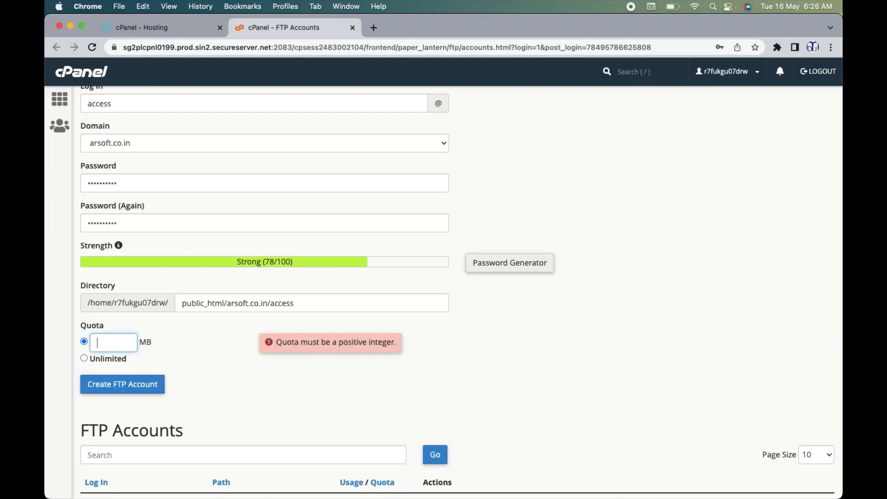
left_click(83, 359)
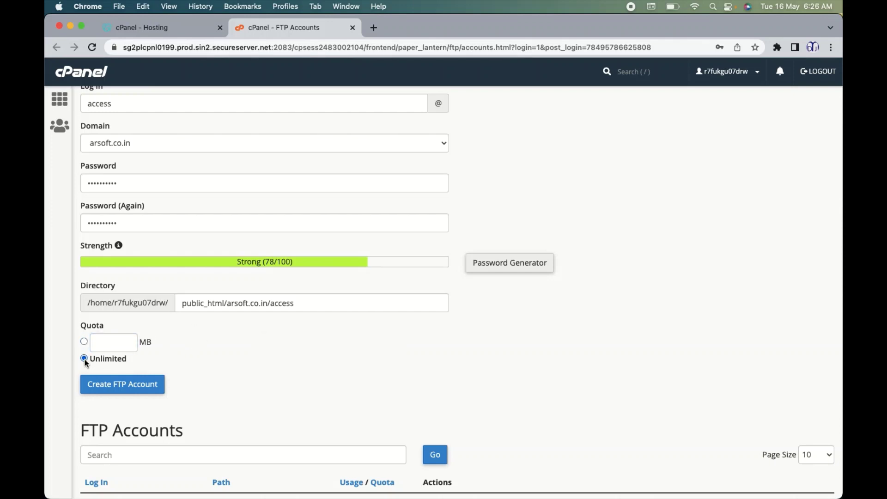
left_click(123, 384)
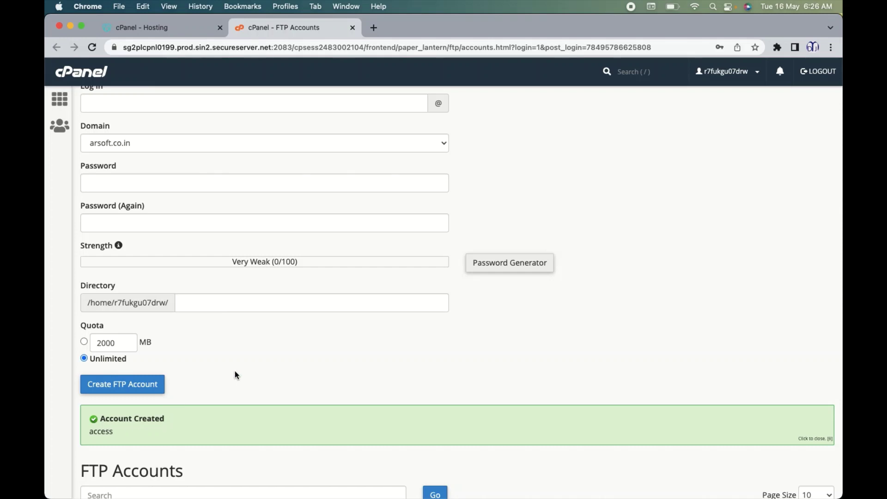
scroll(235, 371, "down", 2)
scroll(236, 371, "down", 3)
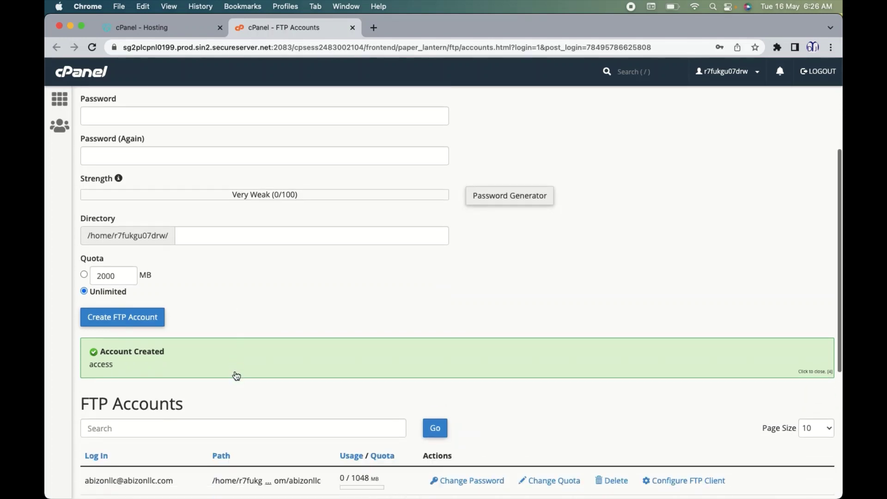
scroll(235, 370, "down", 4)
scroll(235, 371, "down", 4)
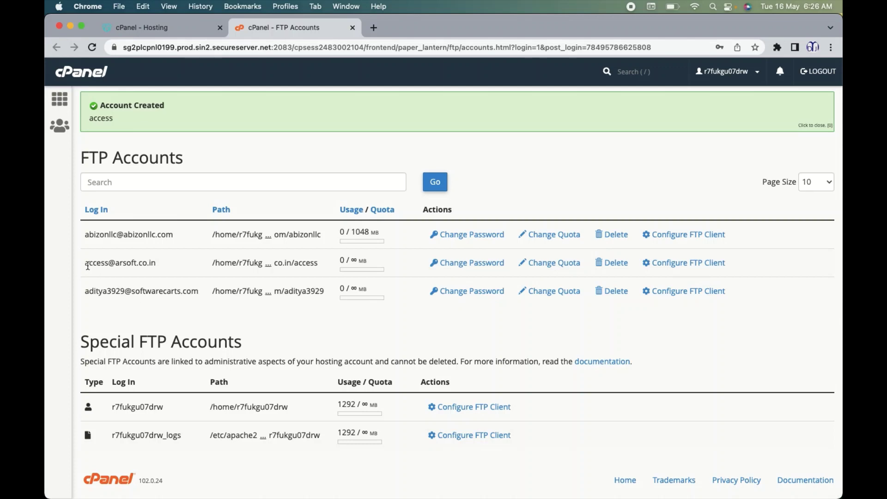
left_click_drag(86, 262, 158, 262)
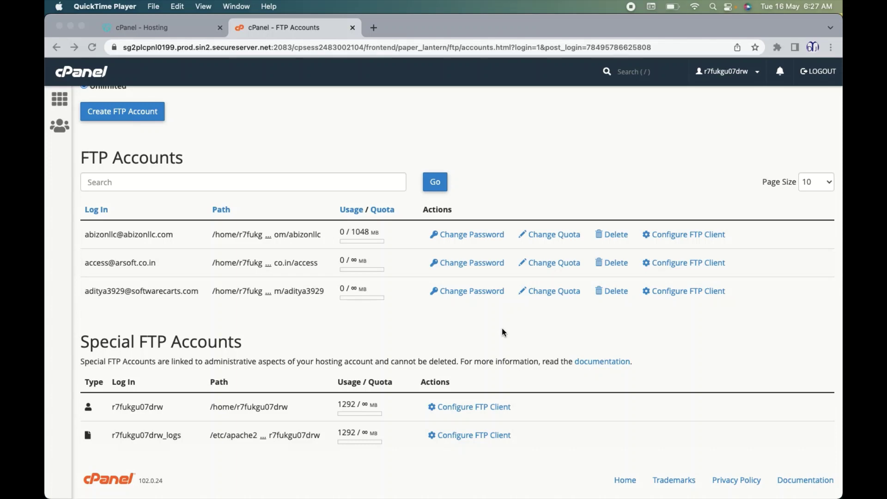
left_click(89, 265)
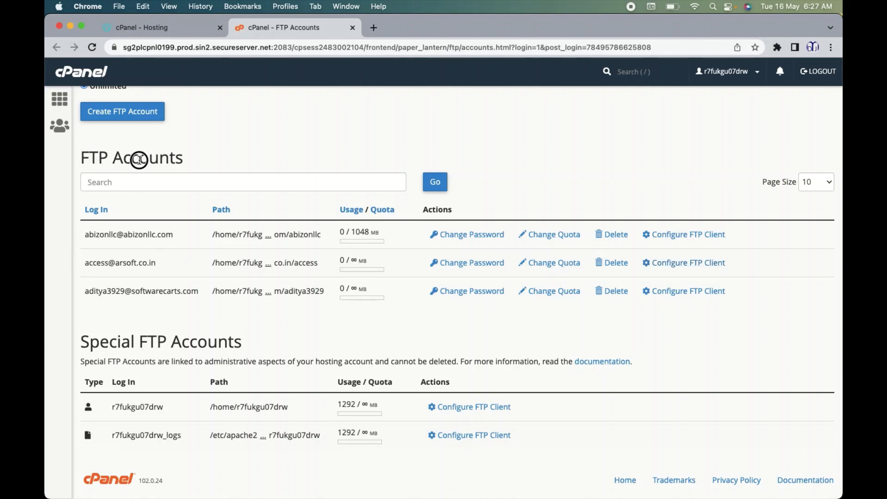
left_click(85, 264)
left_click_drag(87, 264, 160, 264)
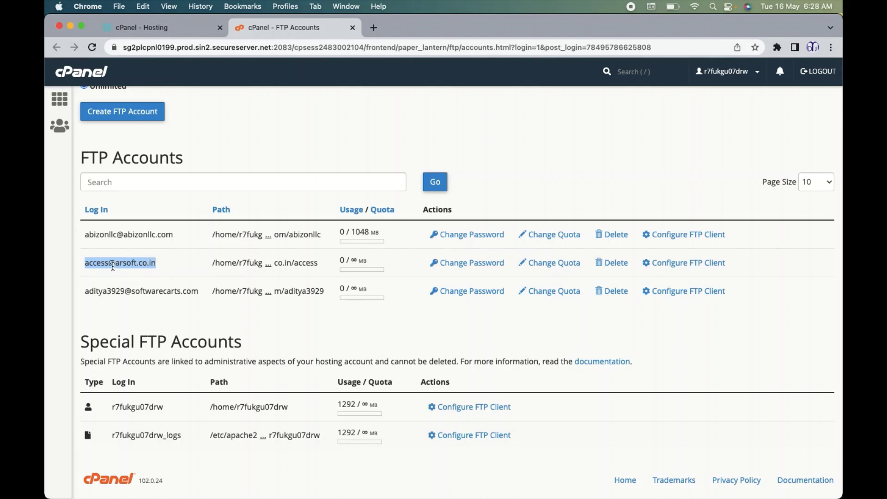
left_click(229, 274)
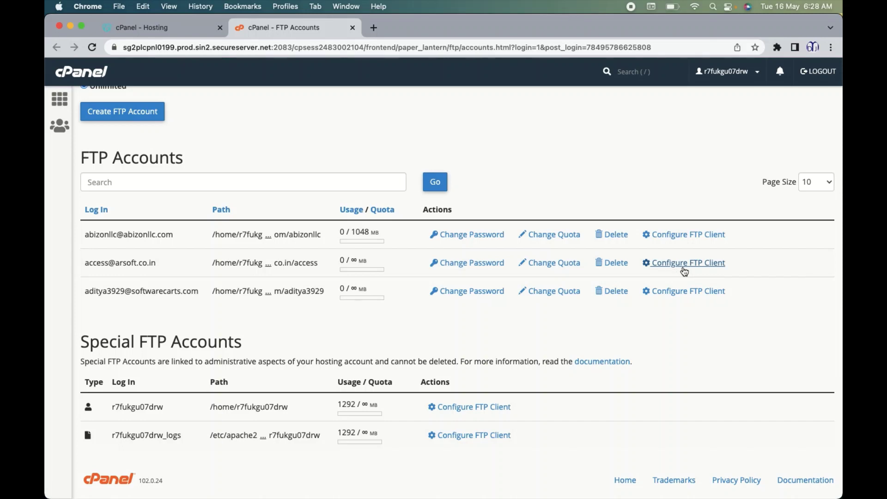
left_click(684, 264)
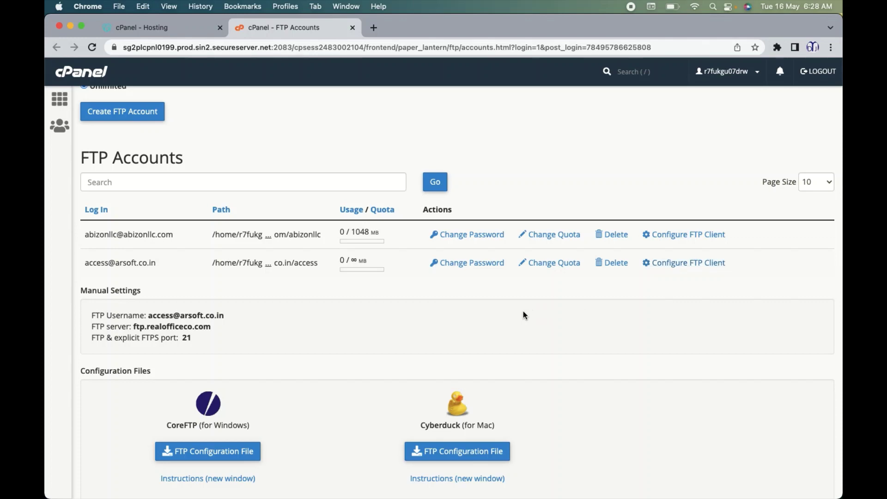
scroll(523, 310, "down", 3)
scroll(523, 311, "down", 5)
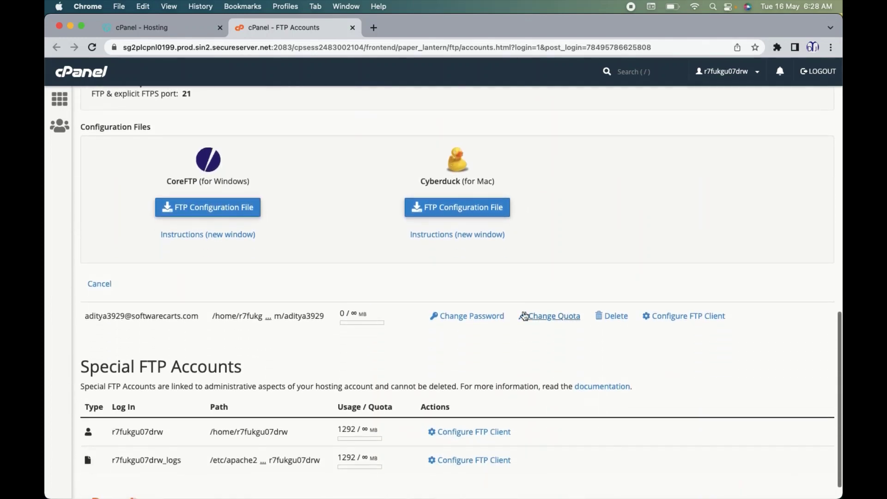
scroll(523, 311, "up", 2)
scroll(523, 311, "up", 3)
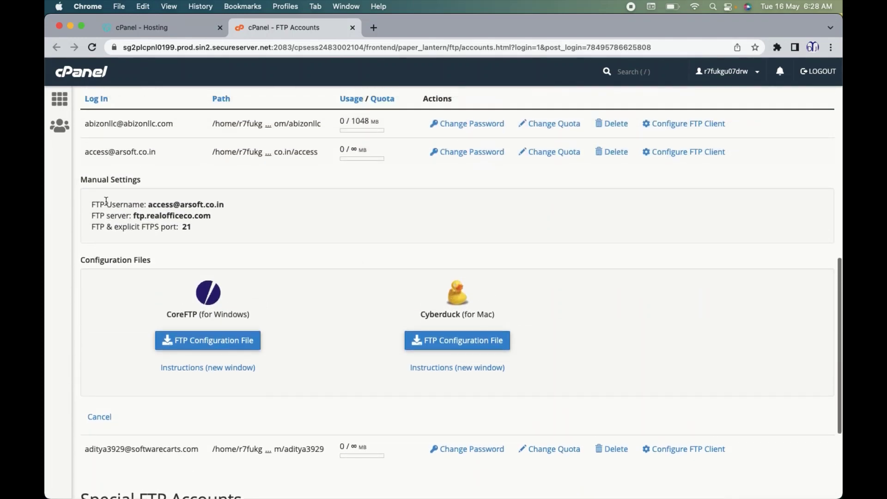
left_click_drag(92, 205, 239, 206)
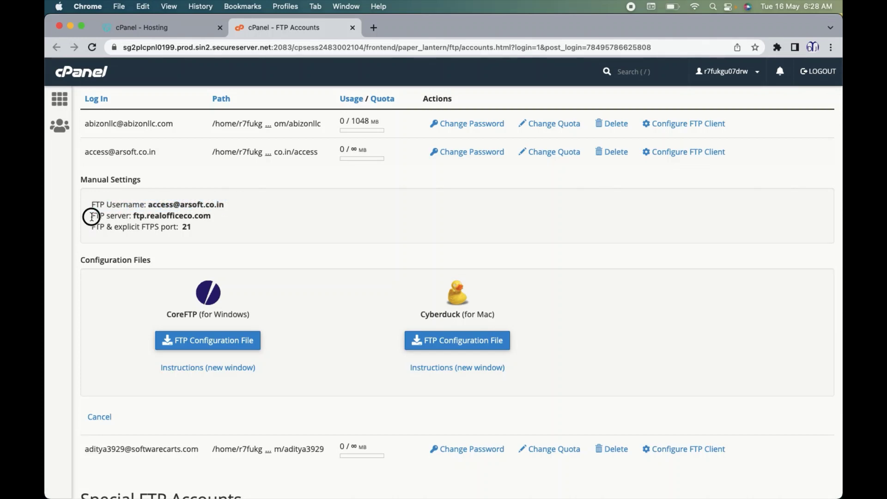
left_click_drag(90, 216, 227, 217)
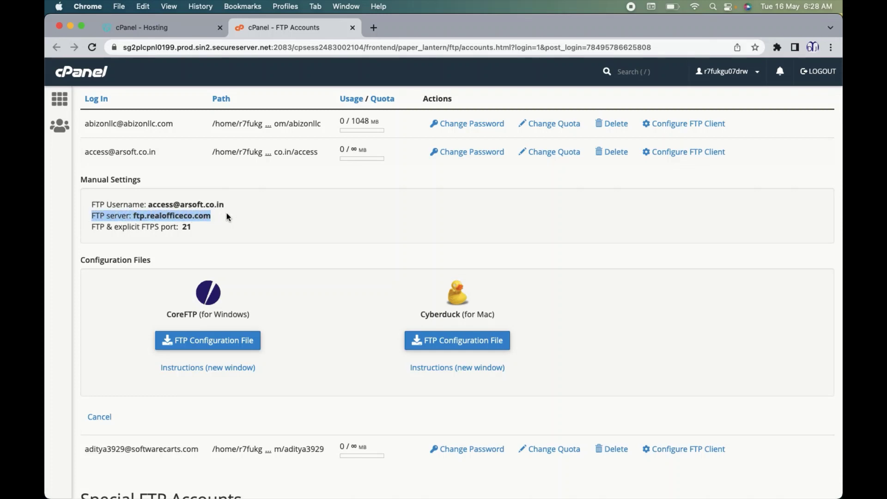
left_click_drag(94, 228, 202, 231)
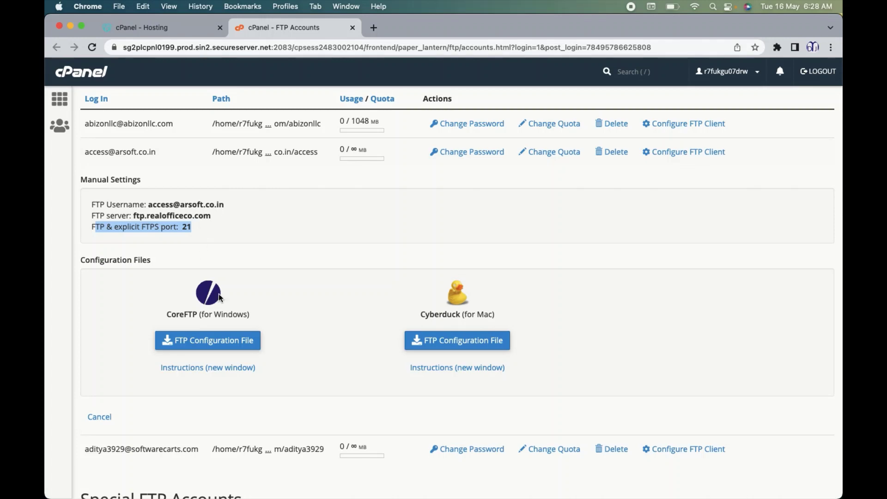
- Point out the CoreFTP and Cyberduck configuration files, then select all three manual settings lines
left_click_drag(167, 315, 211, 314)
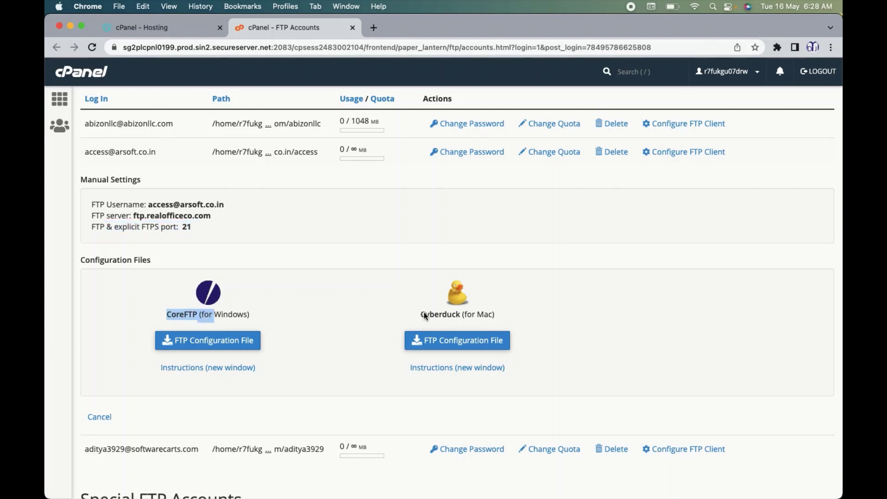
left_click_drag(424, 314, 472, 314)
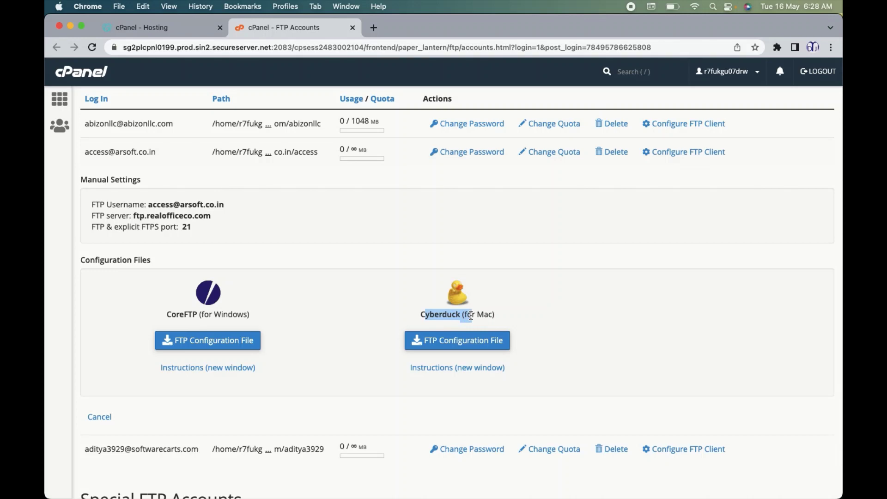
left_click(359, 314)
left_click(93, 205)
left_click_drag(93, 204, 206, 234)
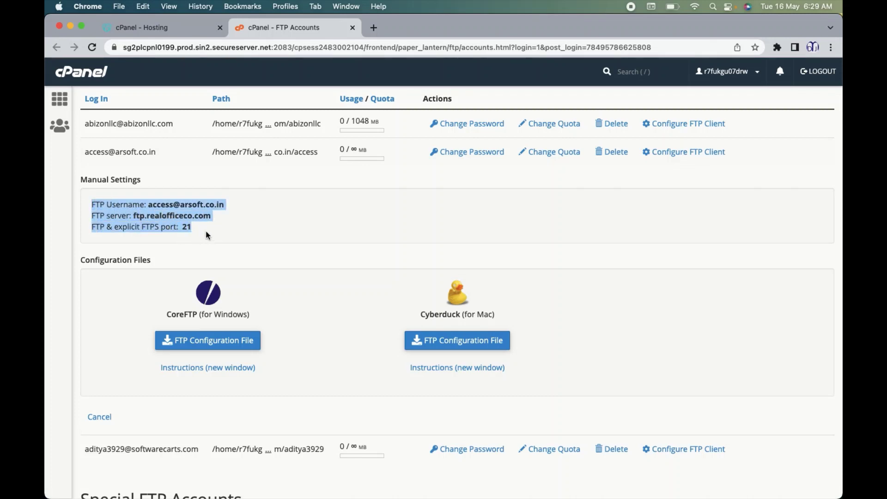